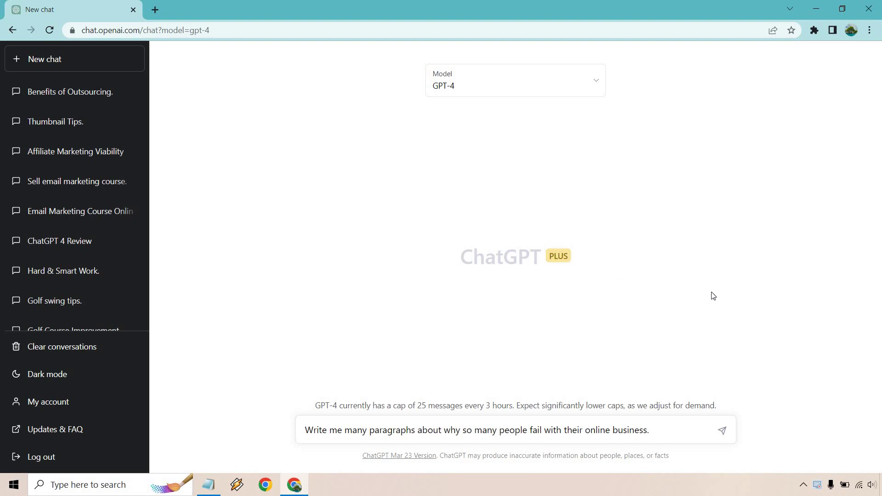
Send the online business failure request to GPT-4 and read the finished essay through to its conclusion.
click(729, 433)
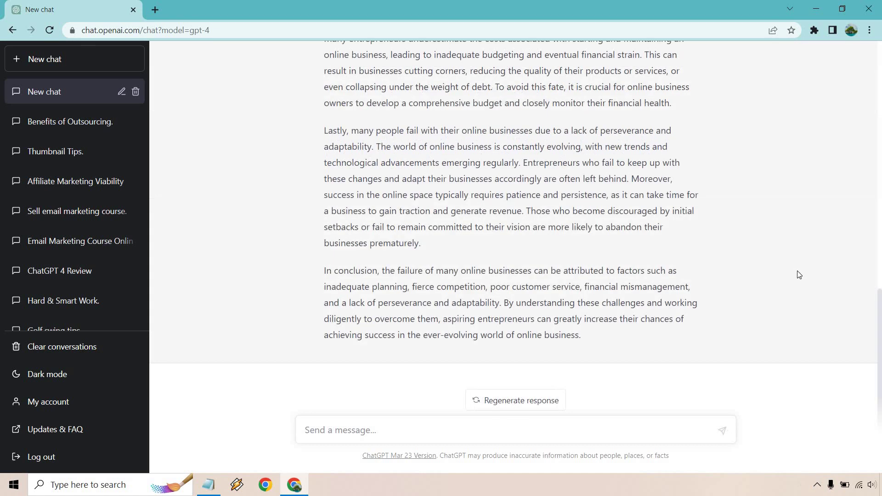
scroll(803, 276, up, 15)
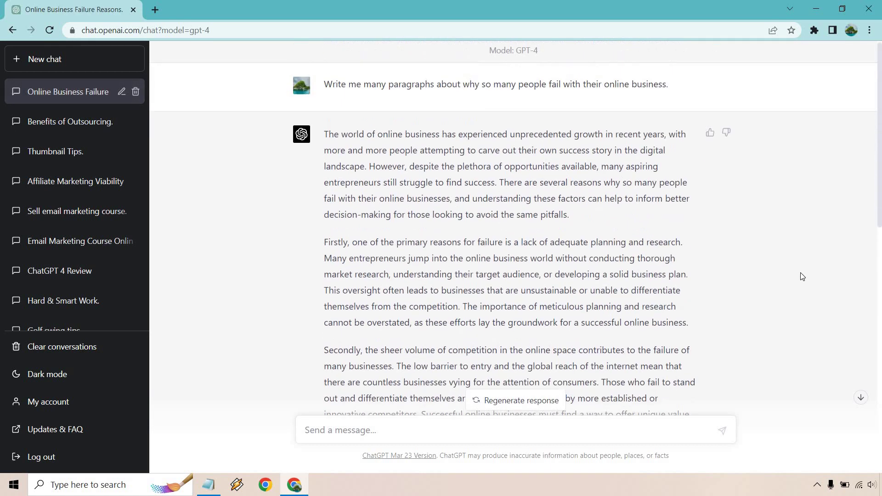
scroll(806, 269, down, 3)
scroll(806, 269, down, 9)
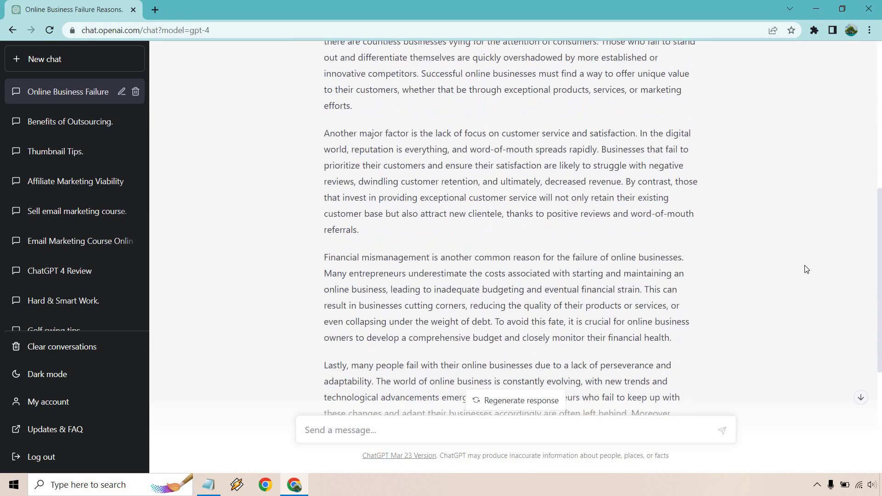
scroll(818, 297, up, 11)
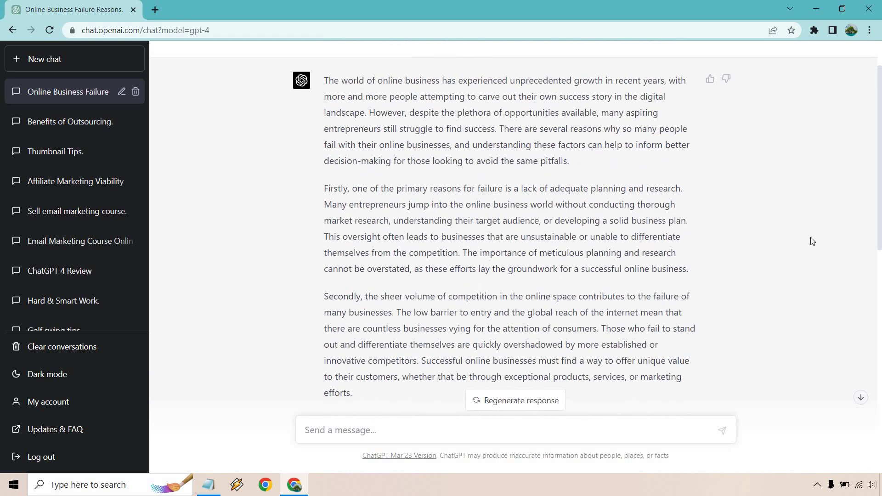
scroll(794, 222, down, 4)
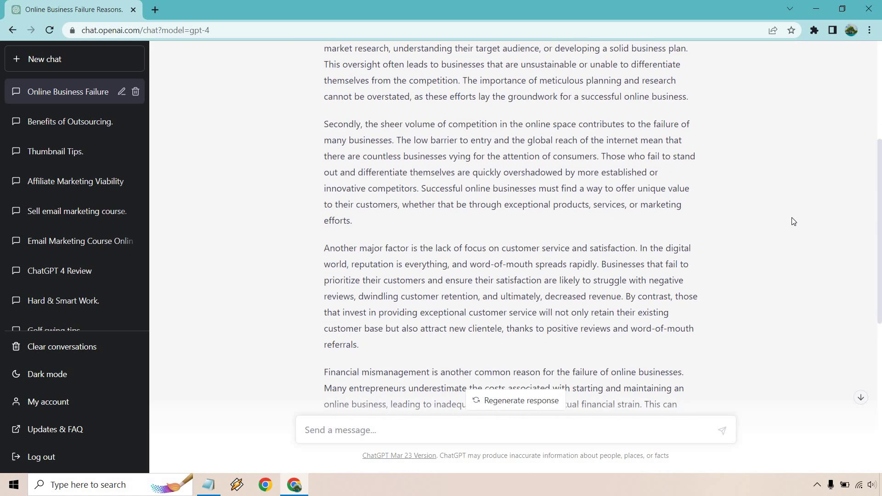
scroll(794, 221, down, 3)
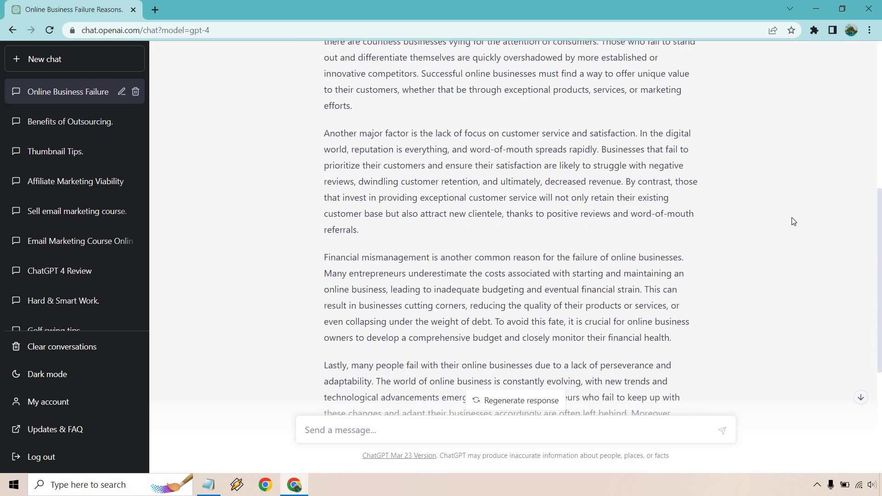
scroll(793, 222, down, 3)
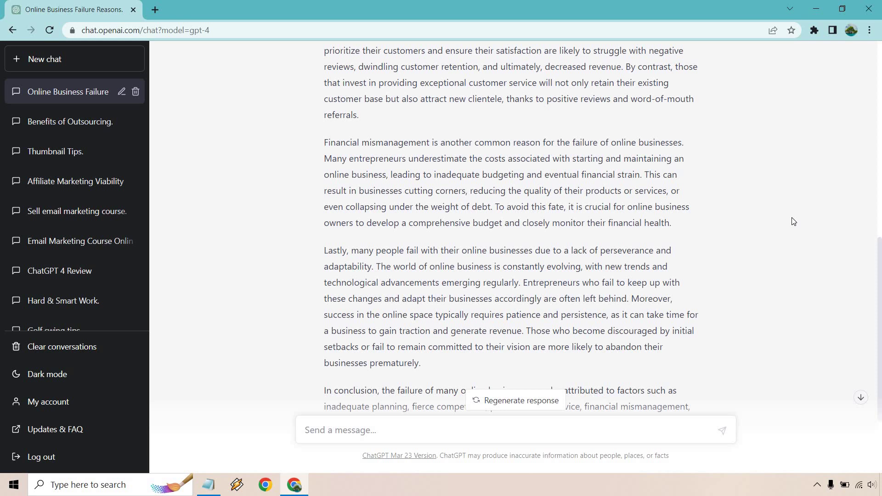
scroll(794, 222, down, 3)
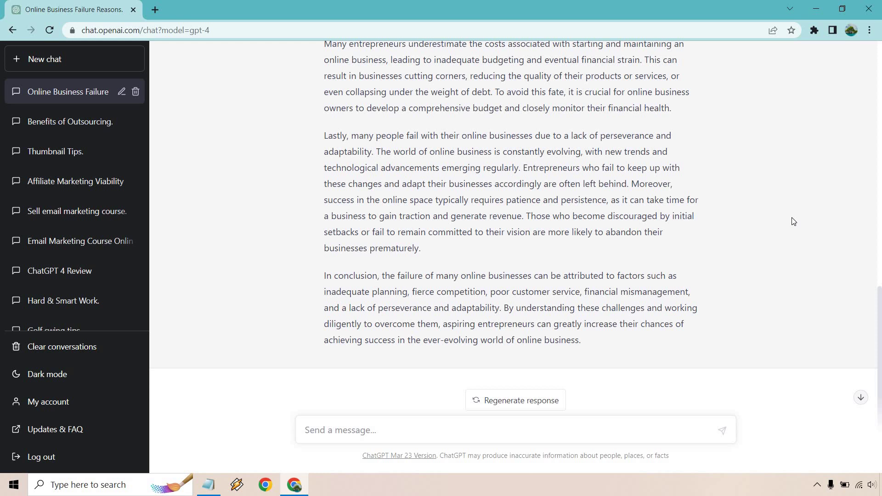
Paste and send the essay prompt with the aggressive, no-punches drill-sergeant instruction added.
text(Write me many paragraphs about why so many people fail with their online business.  This time, I want the text to pull no punches. Pretend like a drill sergeant is writing this, and I want it to be much more aggressive instead of middle-of-the-road.)
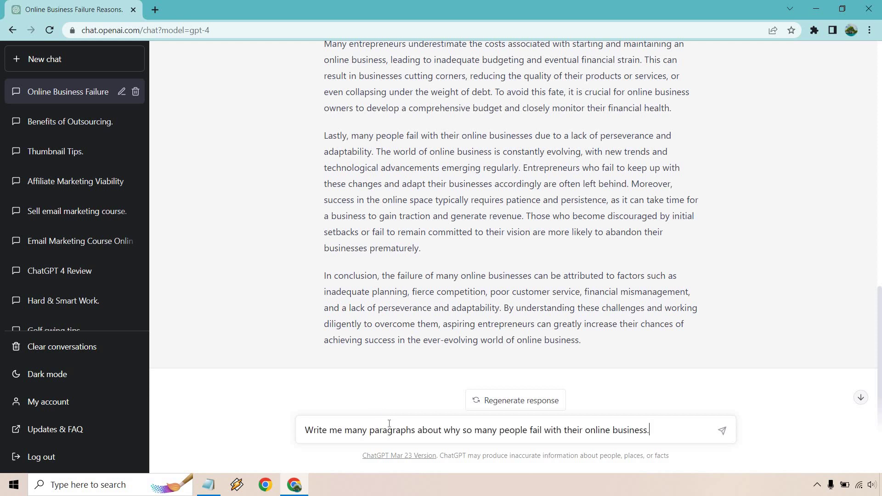
drag(650, 388, 295, 366)
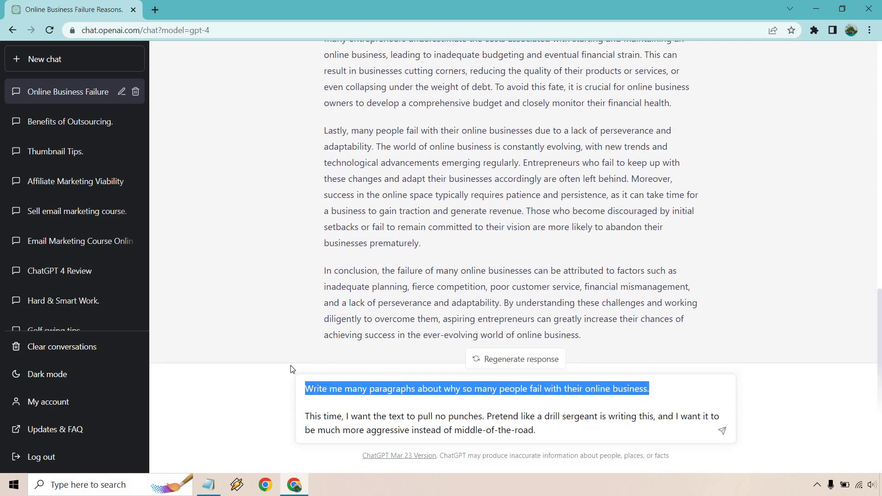
click(557, 427)
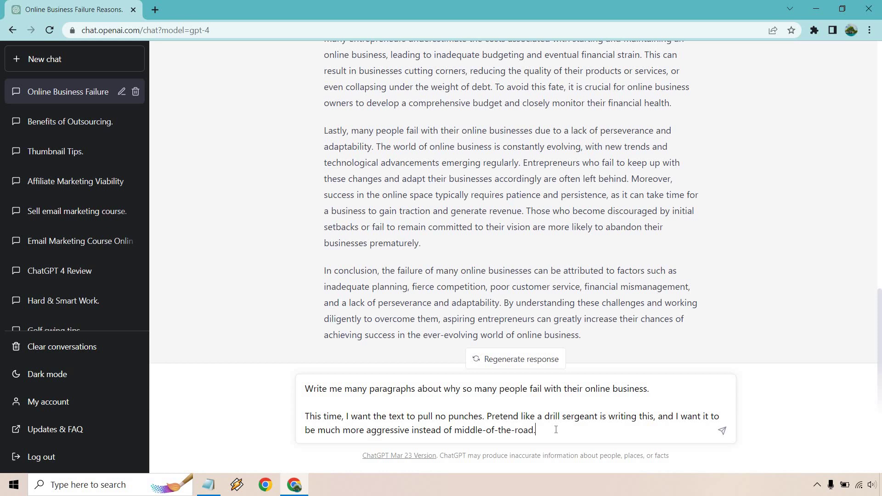
key(Return)
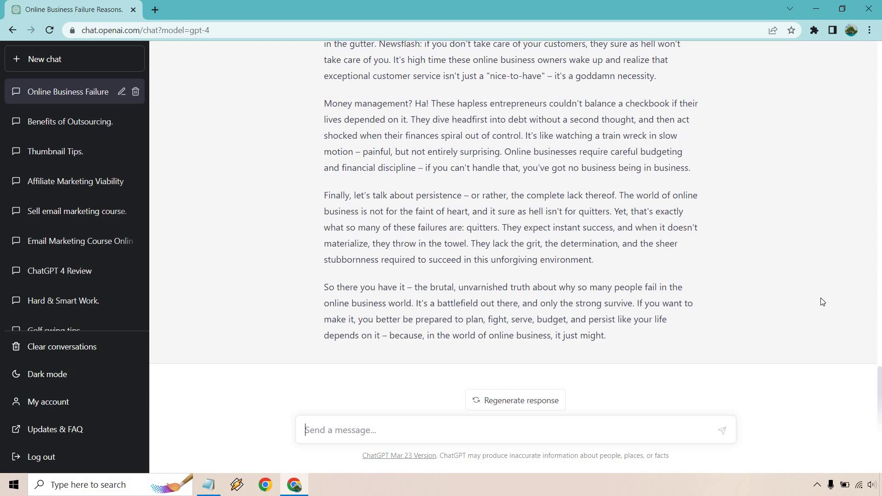
scroll(822, 301, up, 5)
scroll(823, 304, up, 4)
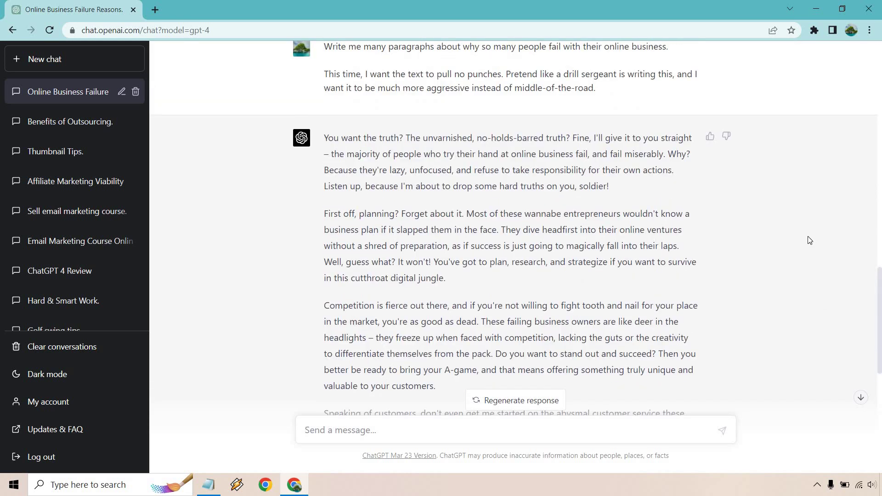
scroll(808, 237, down, 7)
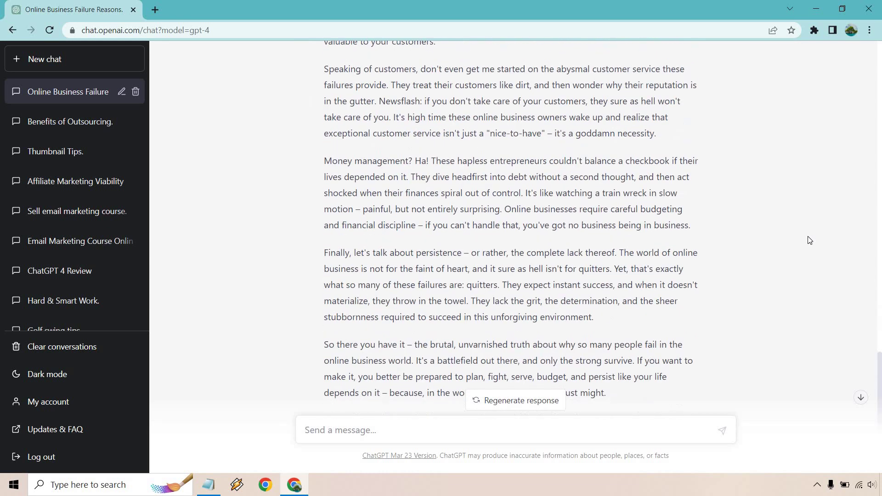
scroll(809, 248, up, 8)
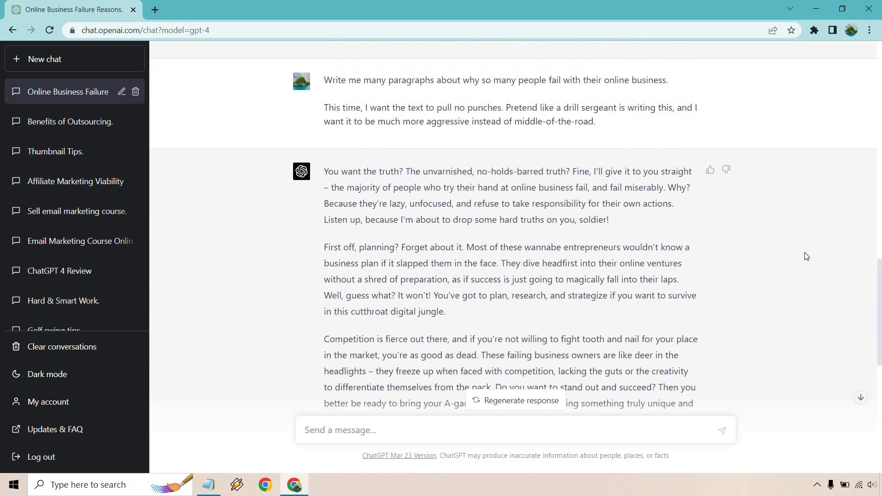
scroll(807, 256, up, 1)
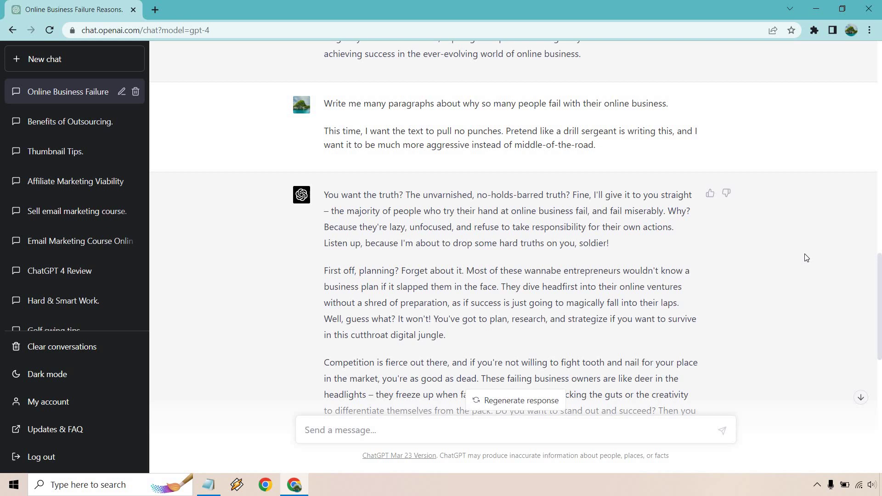
scroll(806, 258, up, 1)
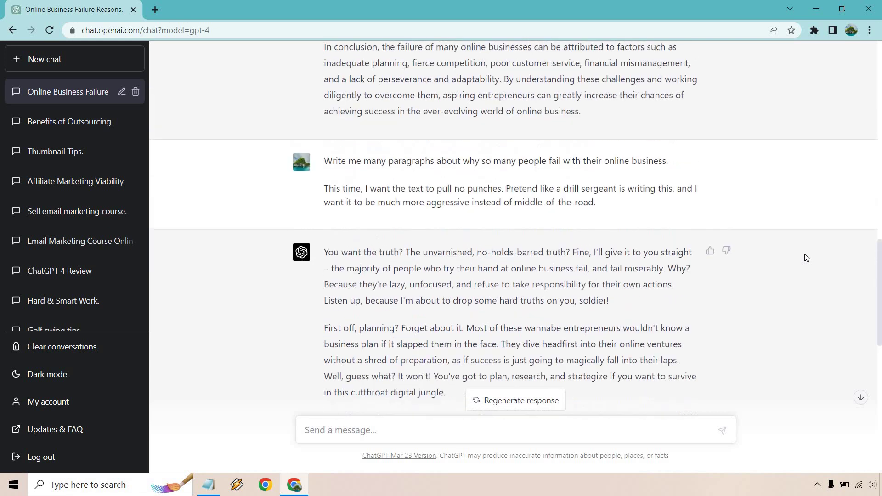
scroll(805, 256, up, 3)
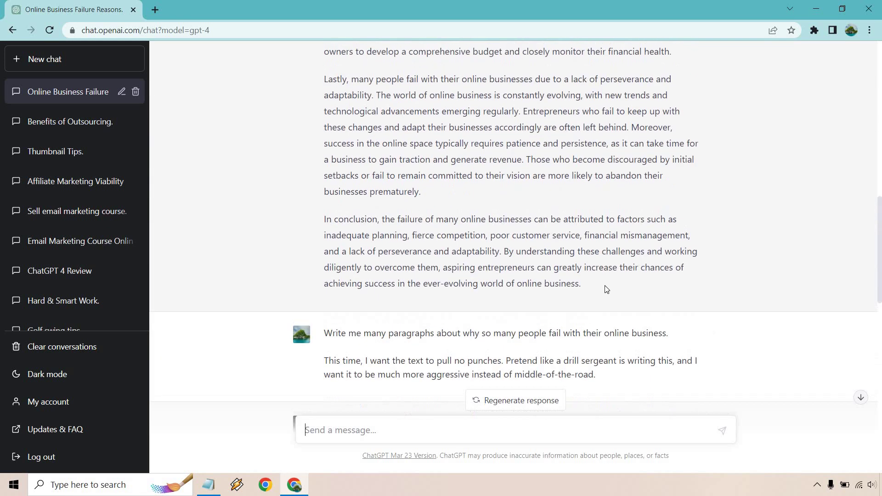
triple_click(517, 224)
drag(516, 224, 349, 165)
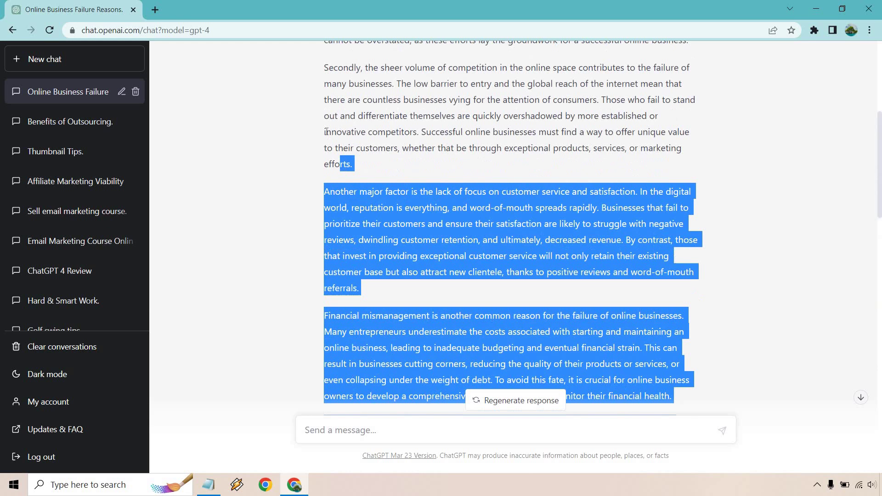
click(324, 124)
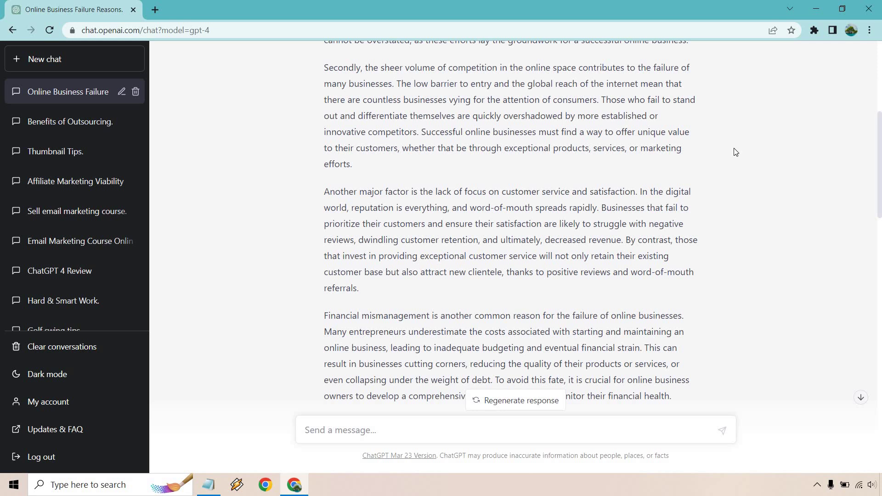
scroll(780, 151, down, 15)
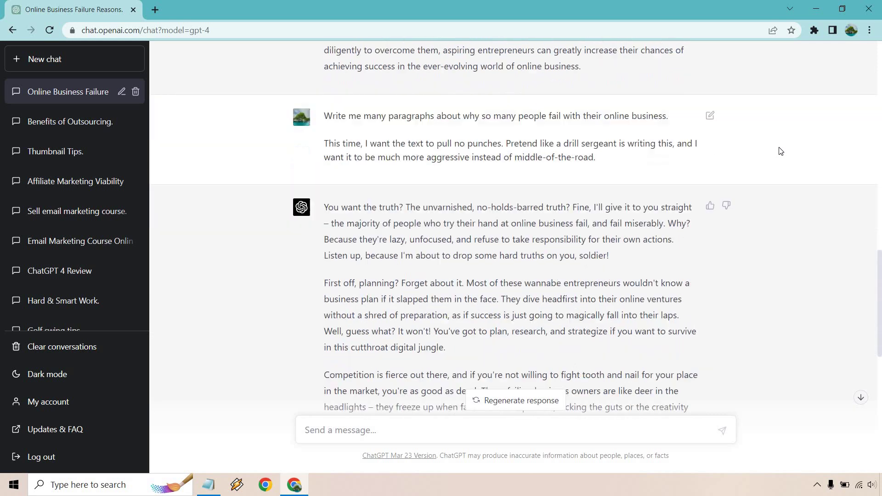
scroll(780, 151, down, 5)
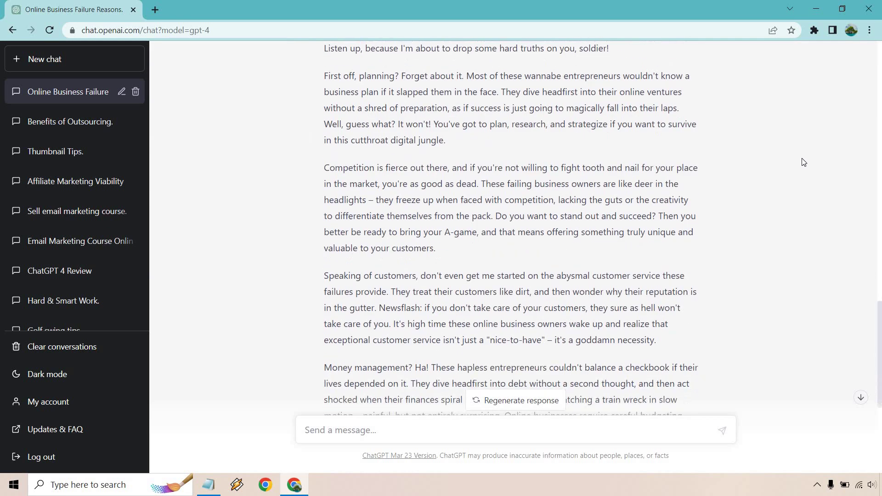
scroll(804, 162, down, 1)
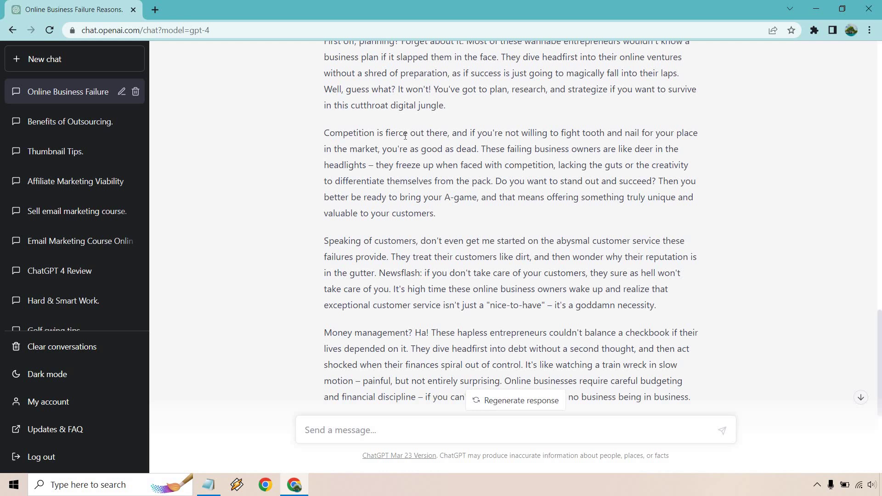
drag(480, 150, 327, 133)
click(763, 207)
scroll(772, 201, down, 3)
scroll(772, 201, down, 3)
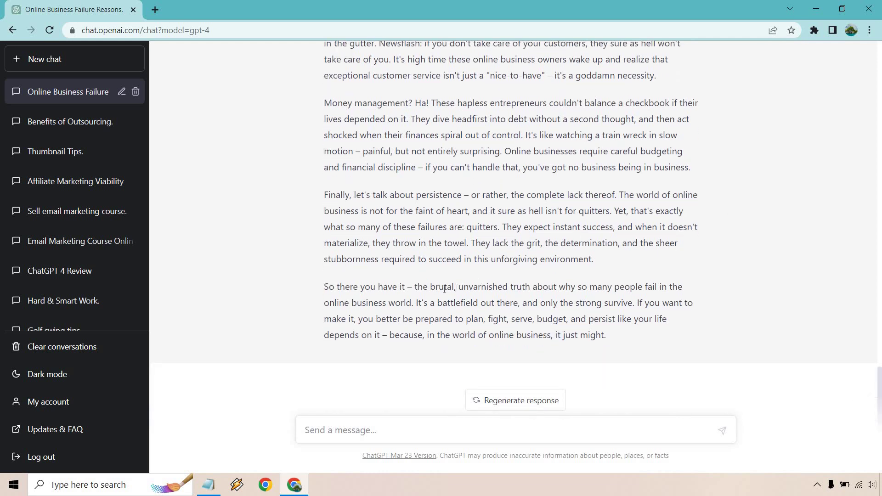
drag(431, 284, 451, 284)
click(487, 287)
scroll(793, 271, up, 15)
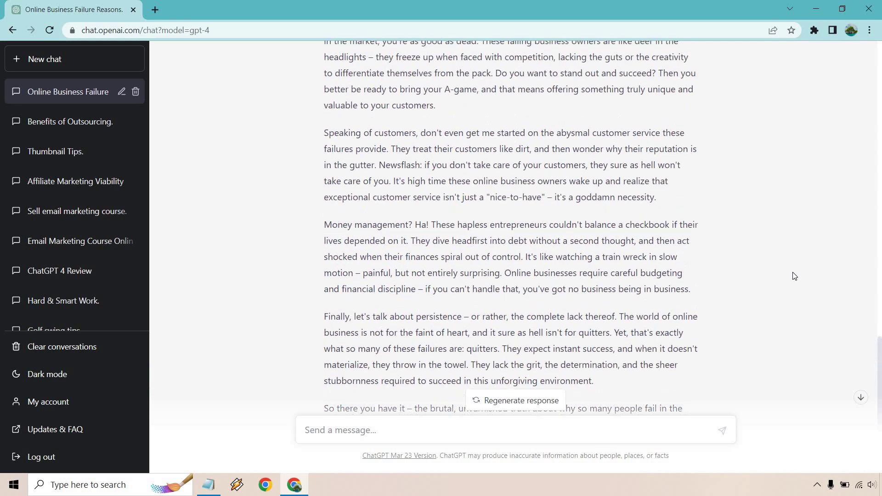
scroll(795, 275, up, 10)
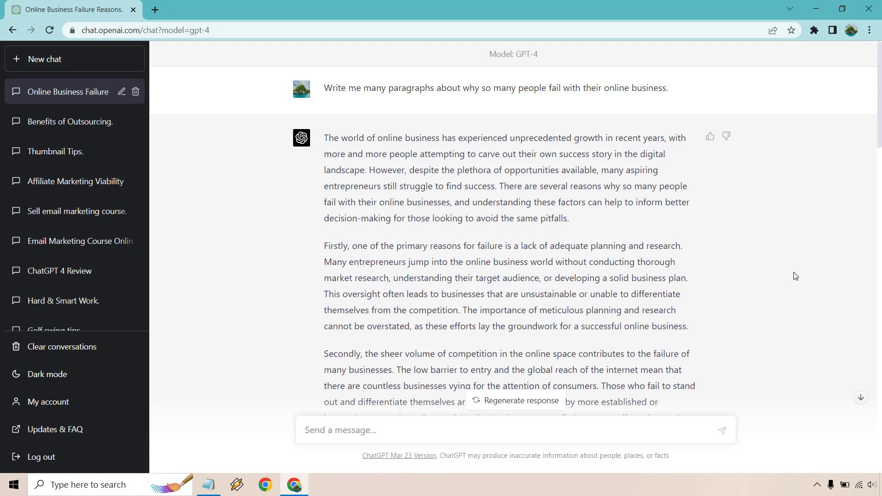
Open a new chat and check the model list, keeping Default (GPT-3.5) selected.
click(112, 59)
click(482, 80)
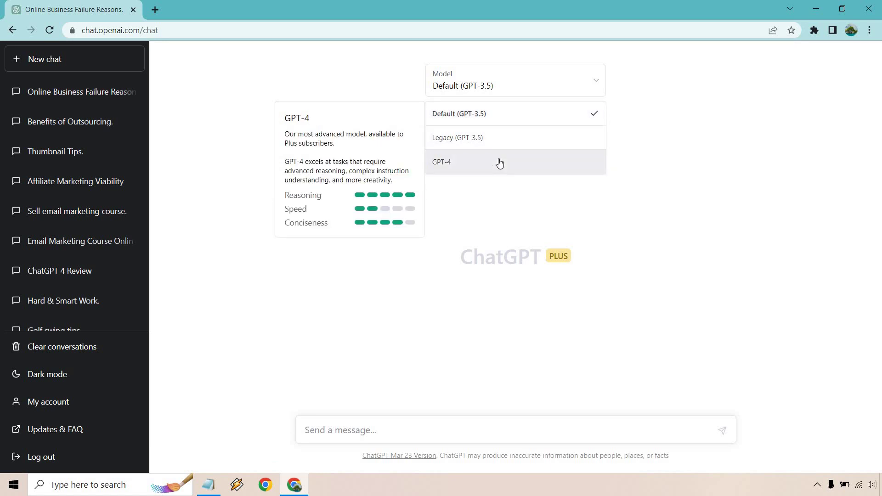
click(674, 230)
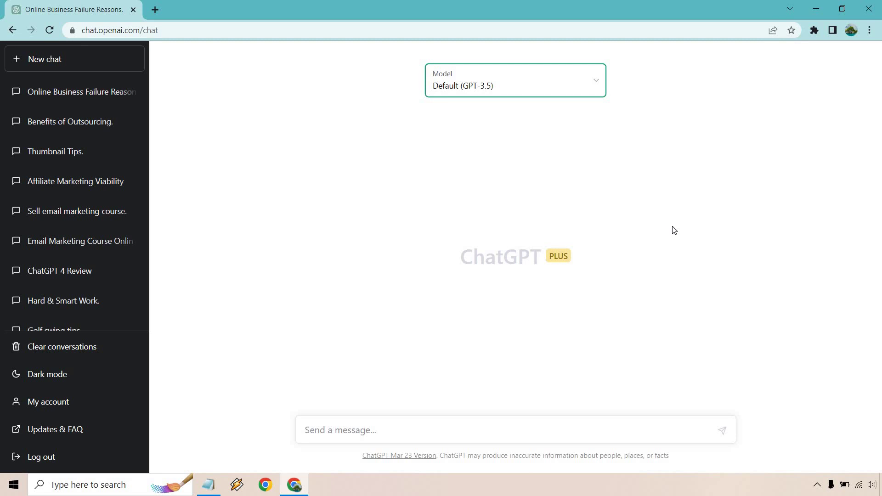
Reopen the 'Online Business Failure Reasons' chat from the sidebar to view its drill-sergeant answer.
click(92, 91)
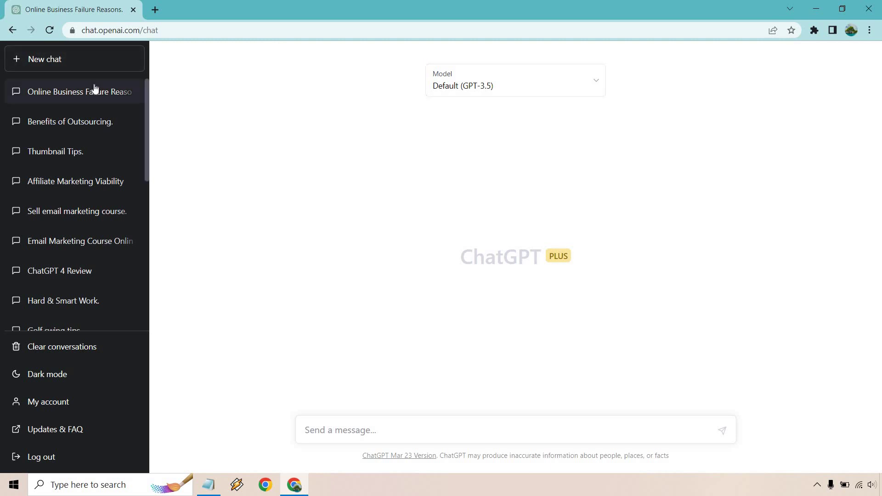
scroll(702, 207, up, 9)
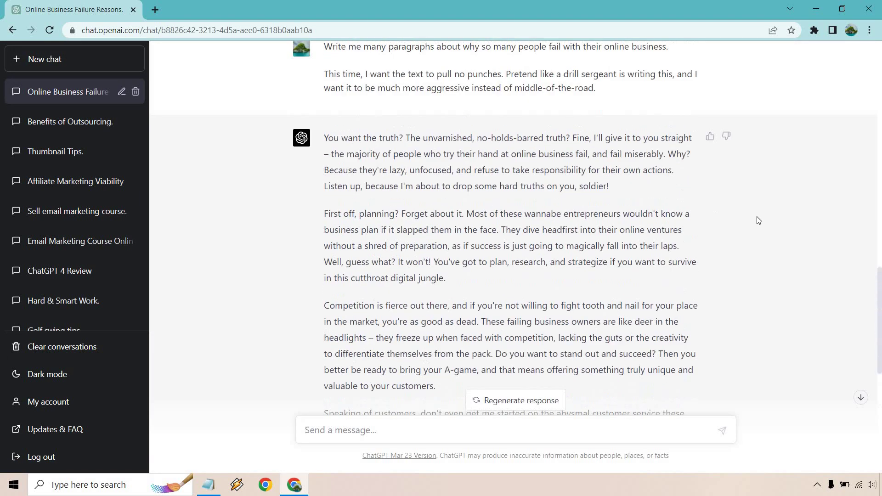
scroll(758, 221, down, 1)
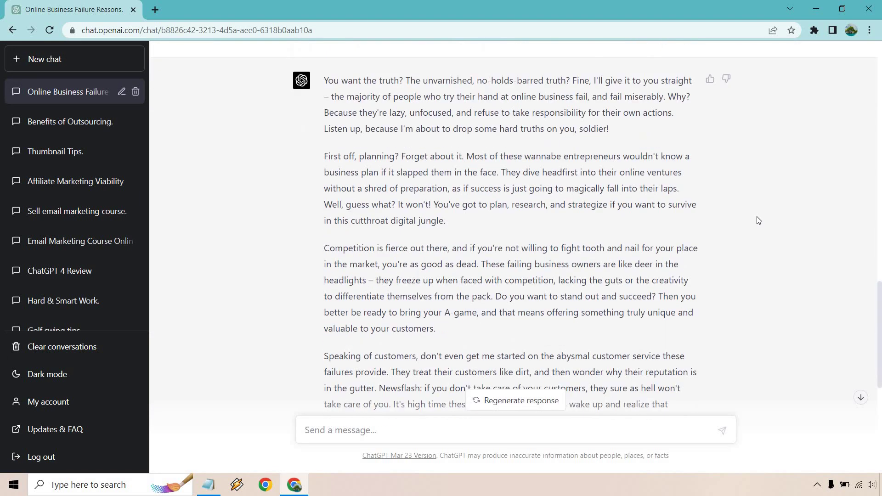